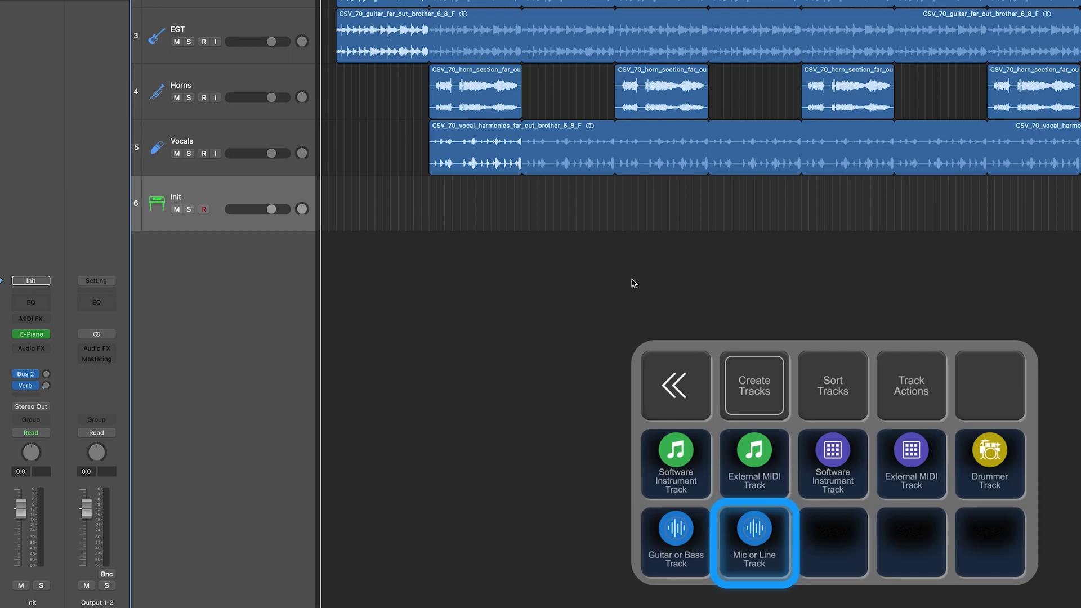
Step: Add two new mic or line audio tracks in Logic Pro
key(alt+super+n)
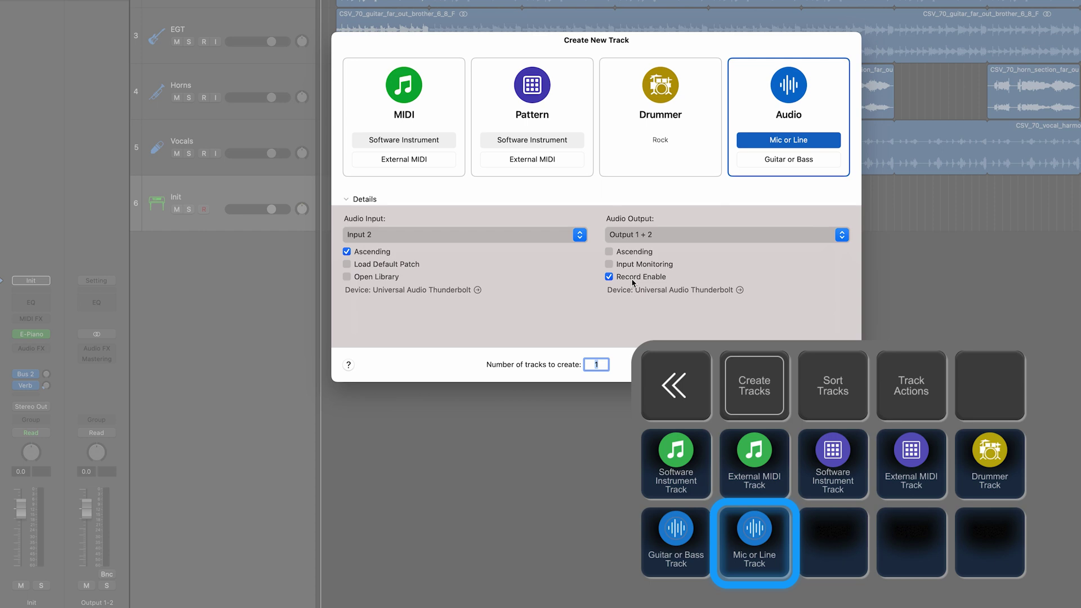
key(Return)
key(alt+super+n)
key(Return)
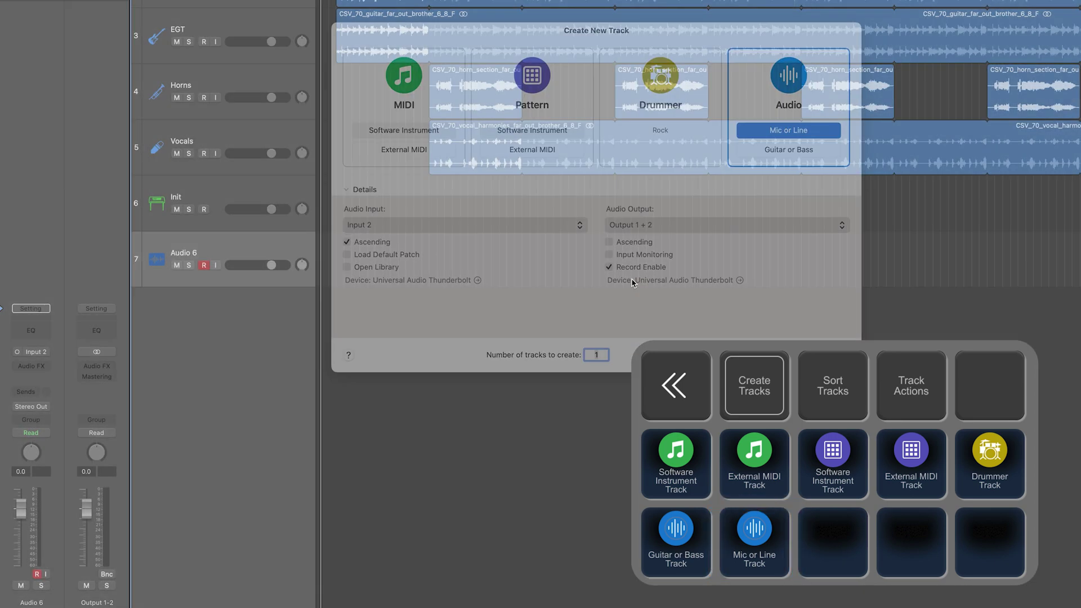
Step: Set EGTB's input to Input 3, then select both EGTA and EGTB
click(201, 258)
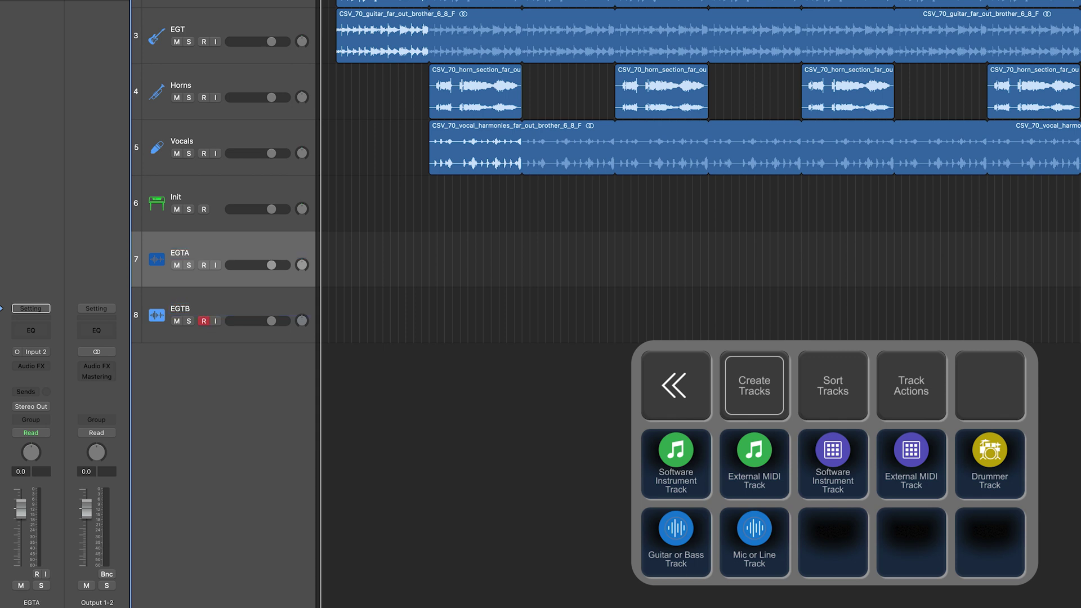
click(193, 300)
click(38, 353)
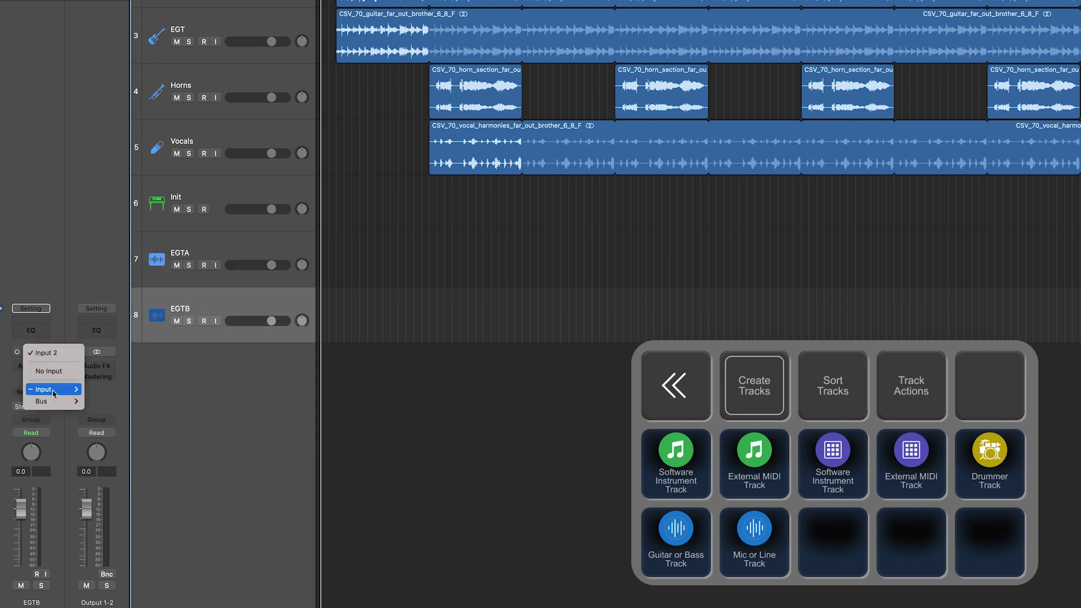
mouse_move(53, 389)
click(107, 258)
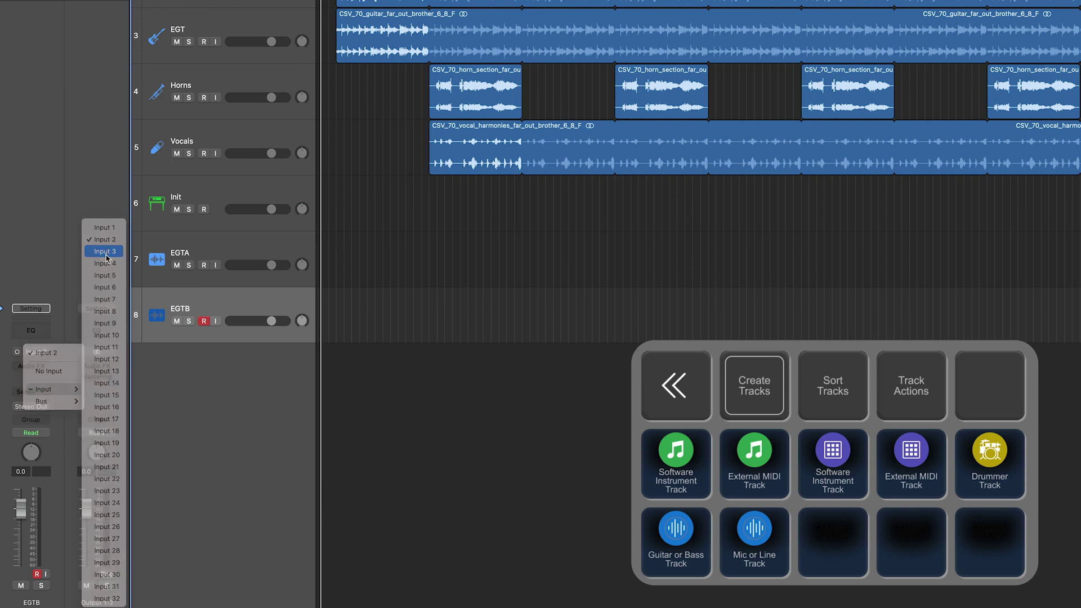
click(213, 254)
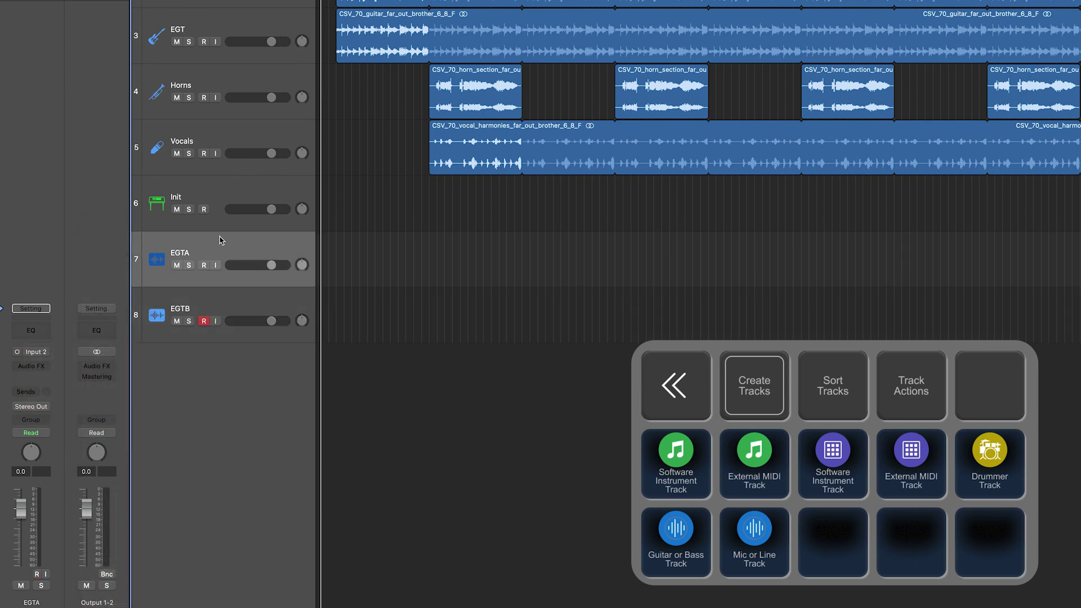
shift+click(243, 292)
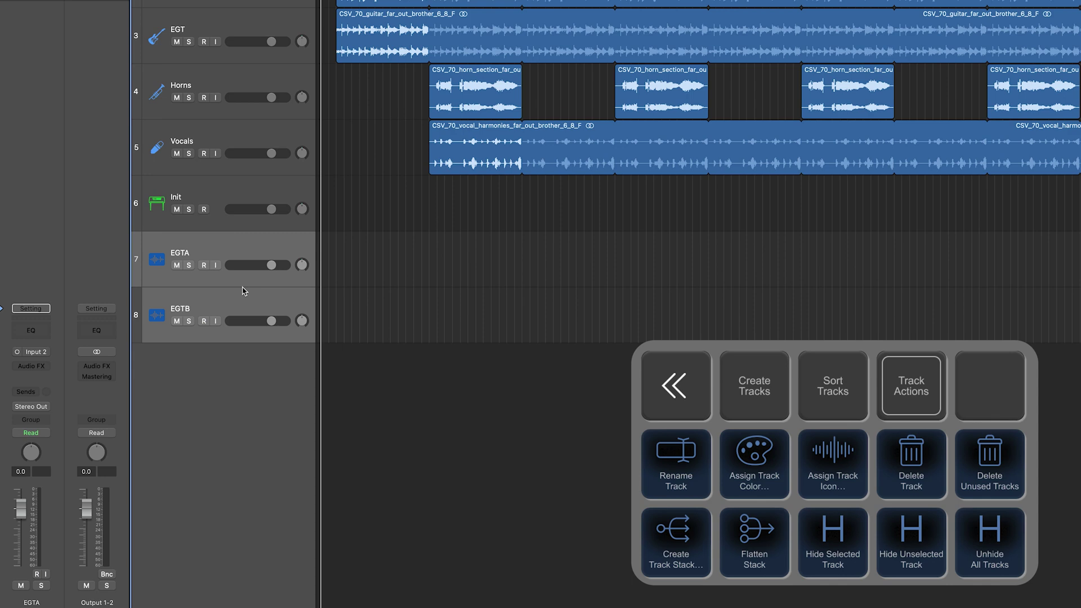
Step: Stack EGTA and EGTB into a new track stack and rename it 'EGT BUS'
key(super+shift+d)
key(Escape)
double_click(214, 255)
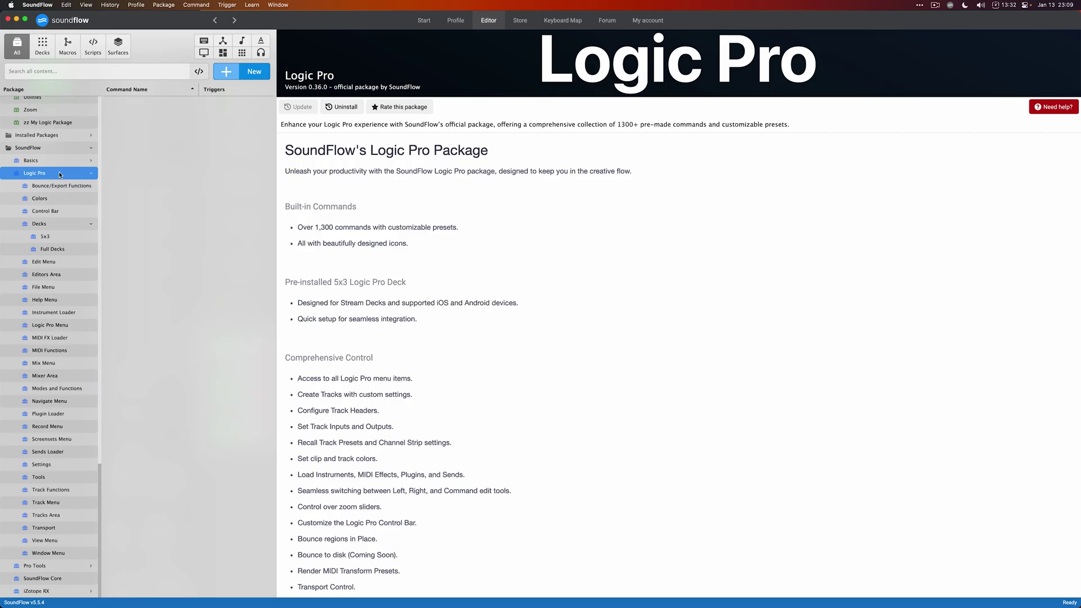
Step: Duplicate the Audio: Mic or Line preset under Track Functions > Create Tracks as 'CW EGT Tracks'
click(43, 492)
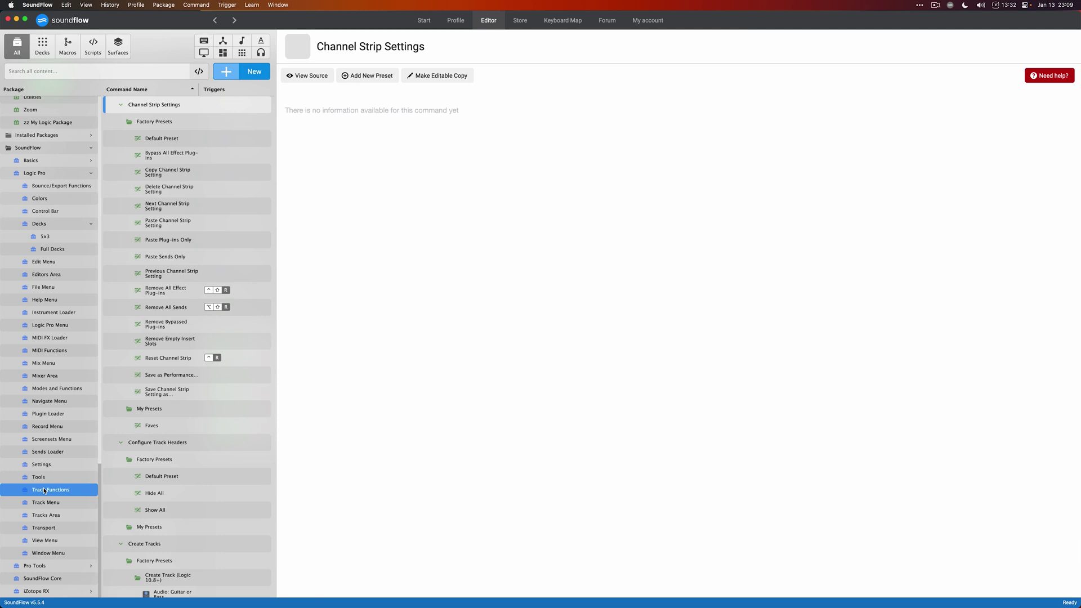
scroll(172, 442, down, 1)
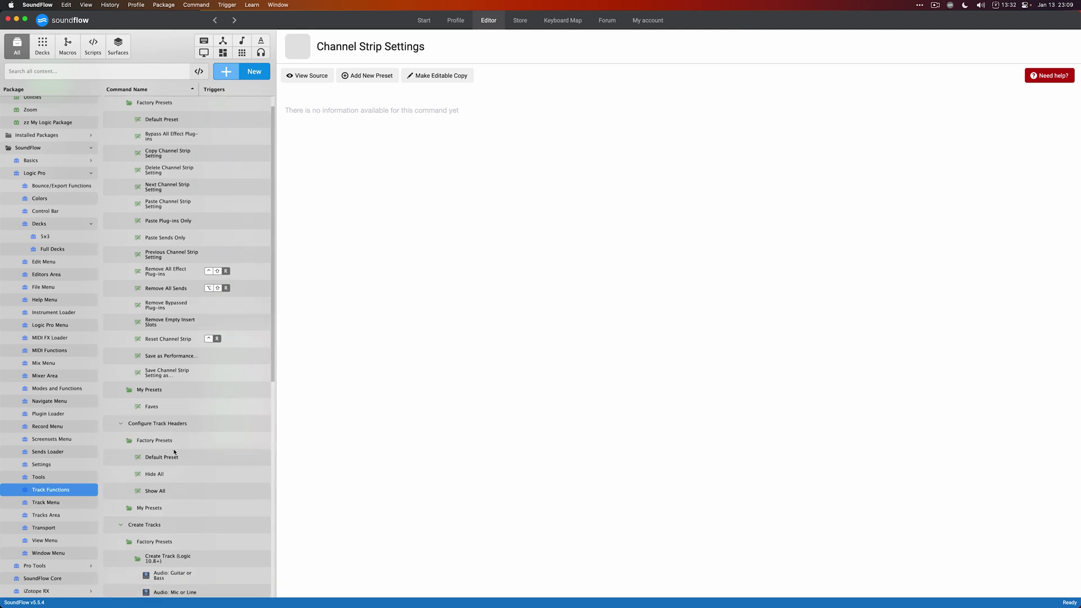
click(184, 523)
scroll(190, 527, down, 5)
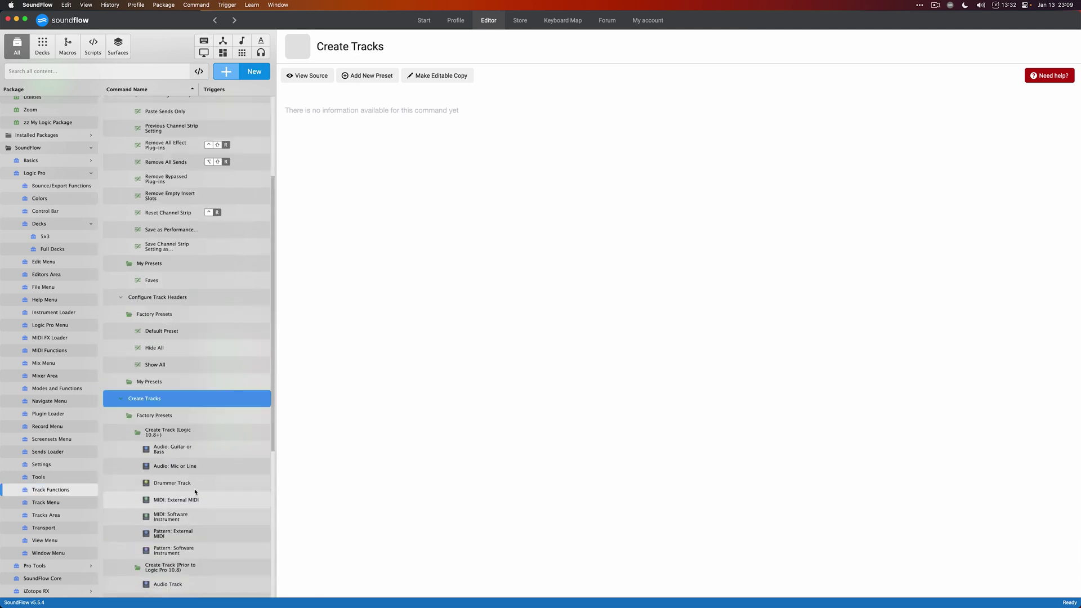
click(208, 447)
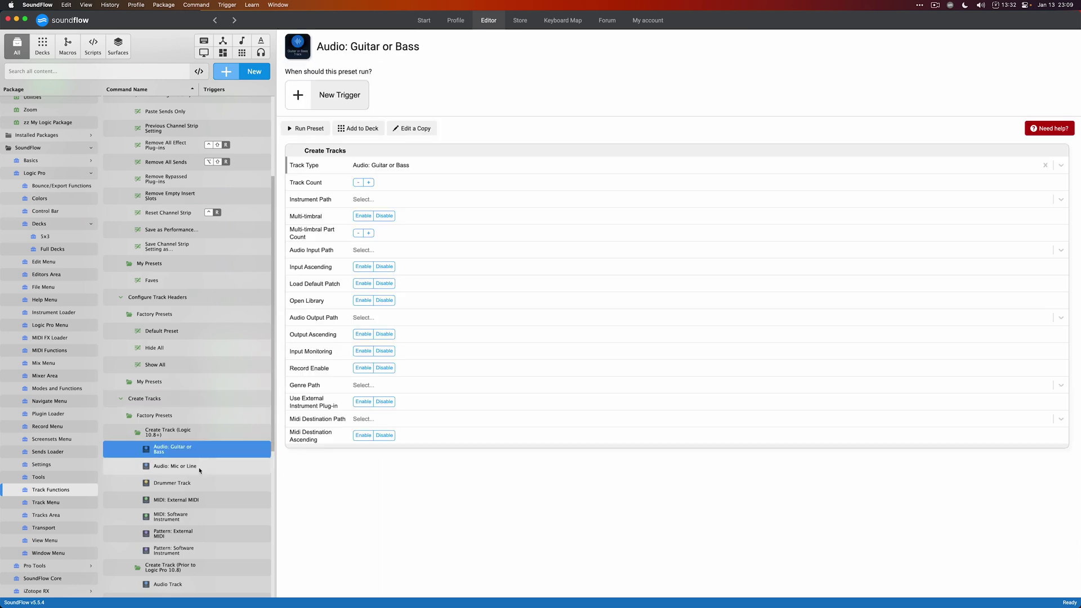
click(202, 467)
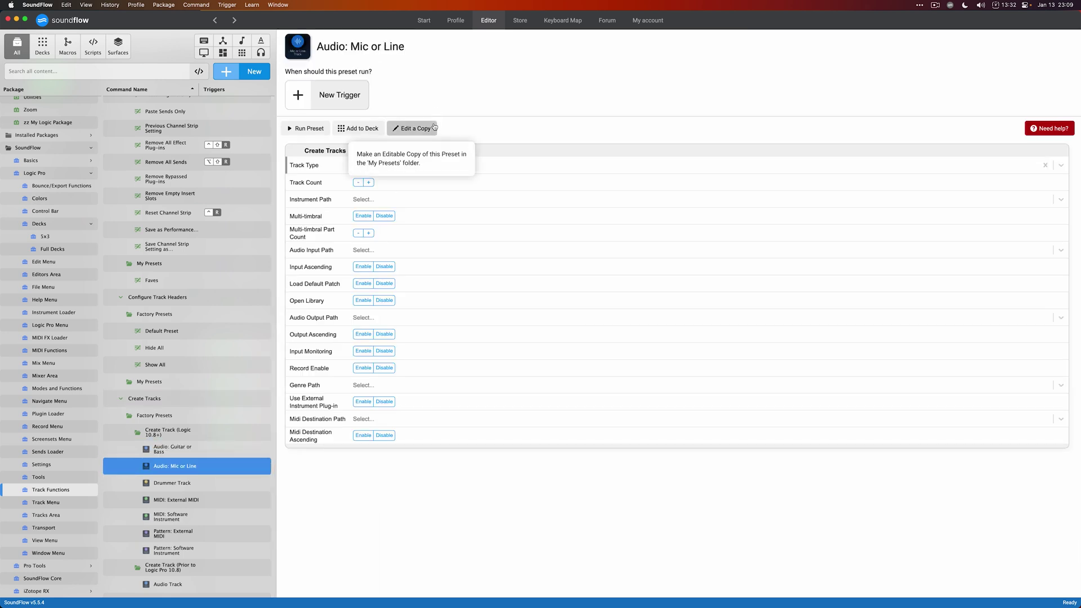
click(411, 128)
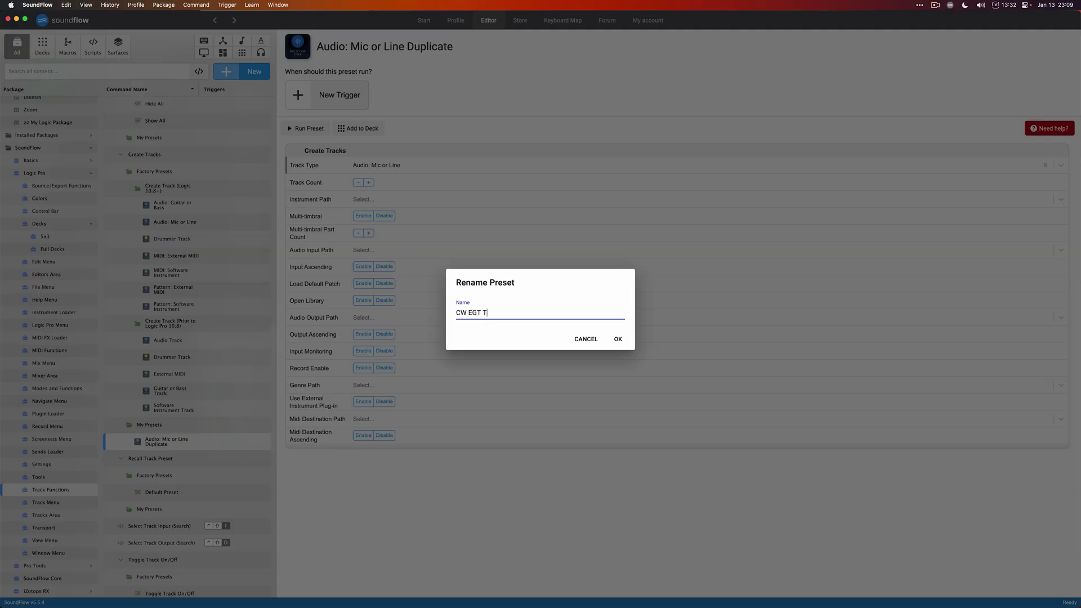
Step: Confirm the 'CW EGT Tracks' name and set the audio input path to 'Input 2'
key(Return)
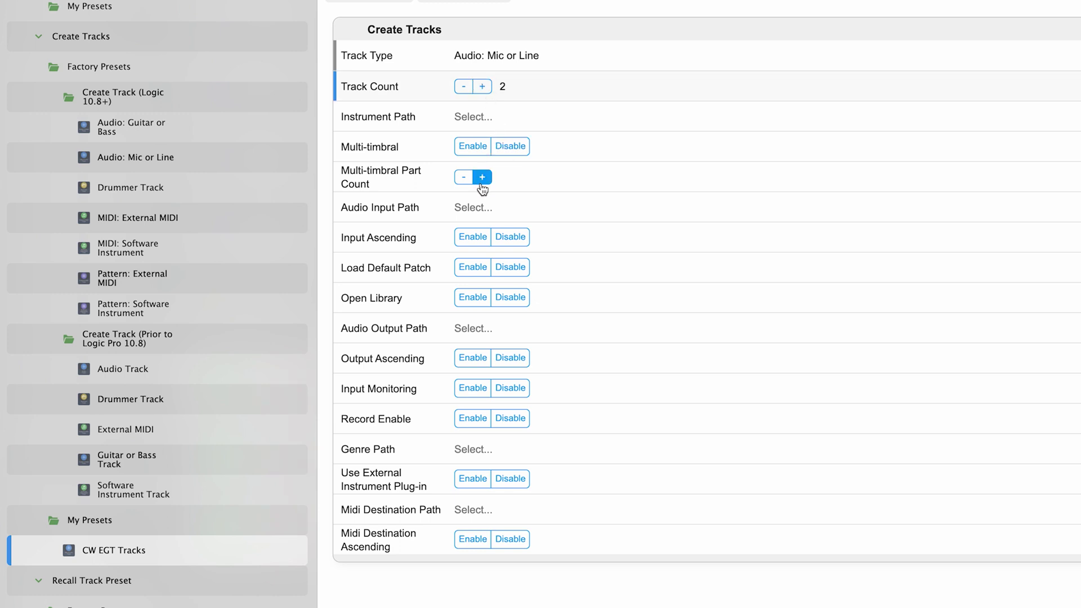
click(481, 206)
text(Input 2)
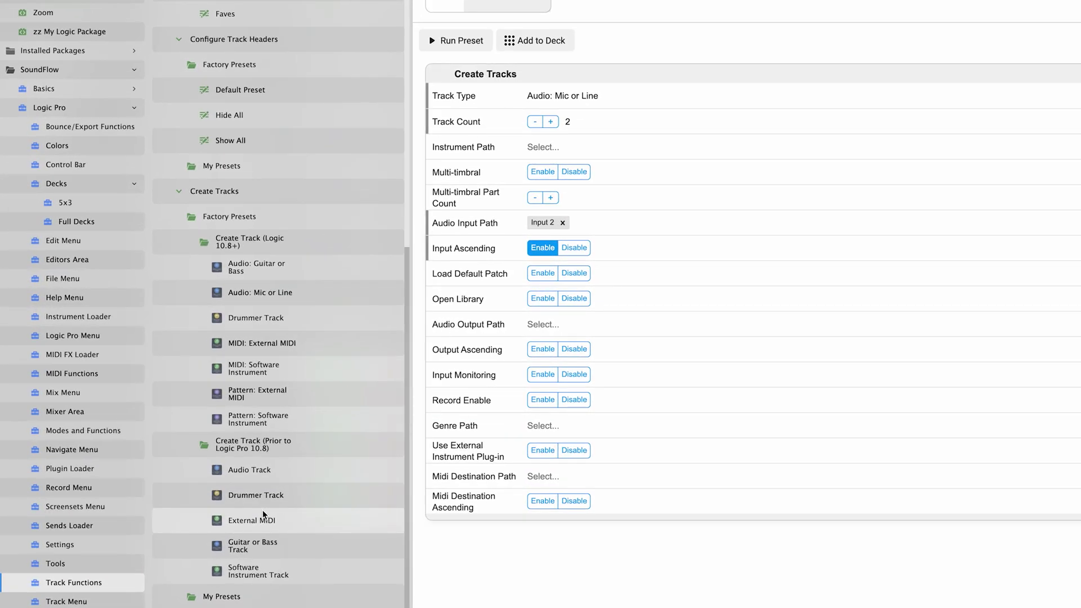
Step: Open the 'Track Color - Row 1, Column 10' preset under Logic Pro Colors
click(90, 146)
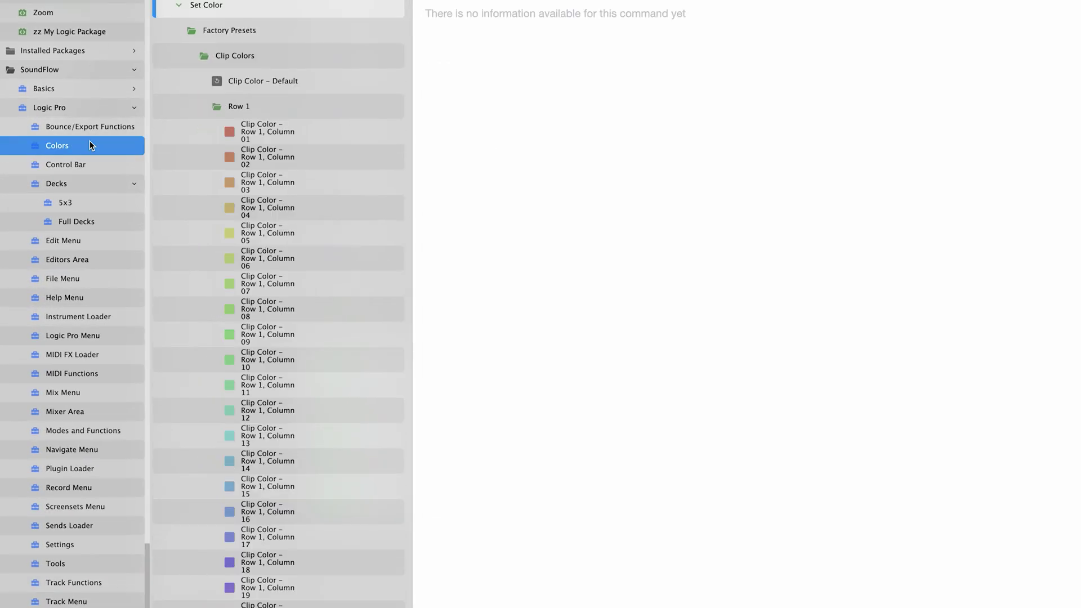
scroll(261, 194, down, 10)
scroll(261, 194, down, 12)
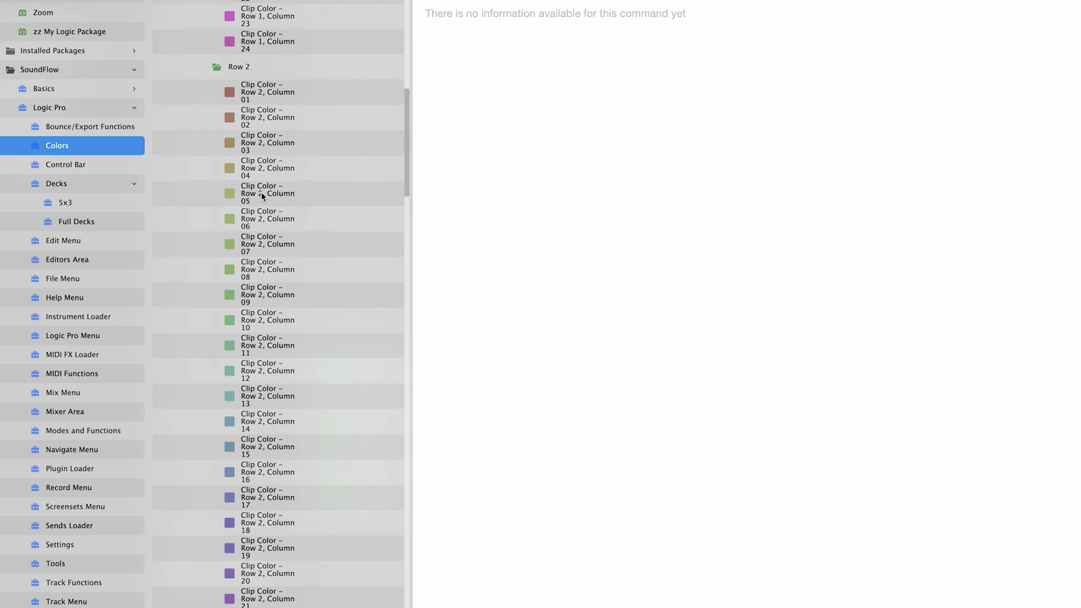
scroll(262, 197, down, 20)
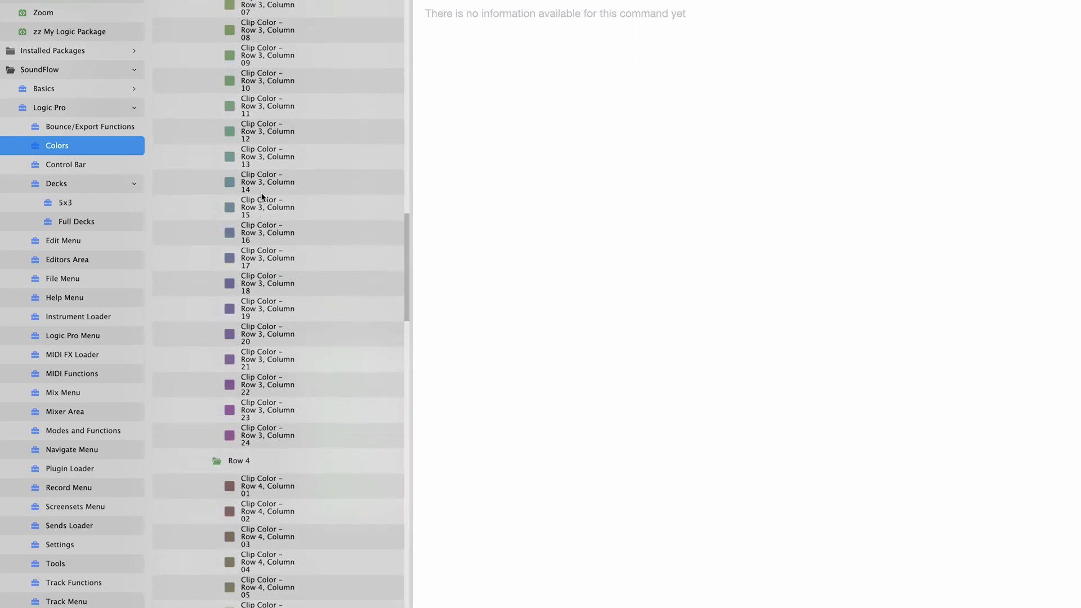
click(287, 464)
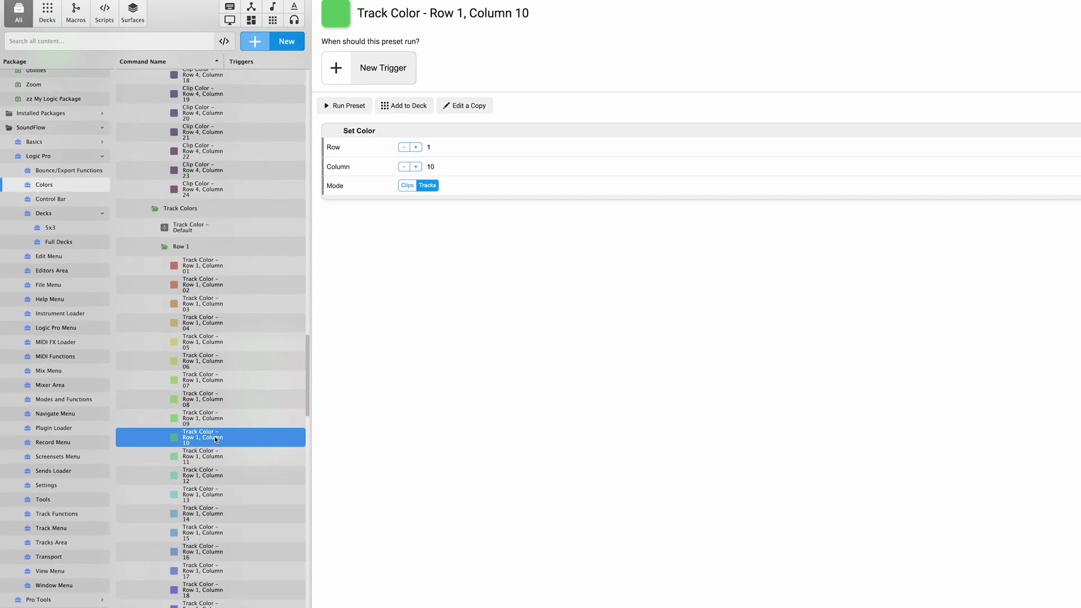
click(286, 478)
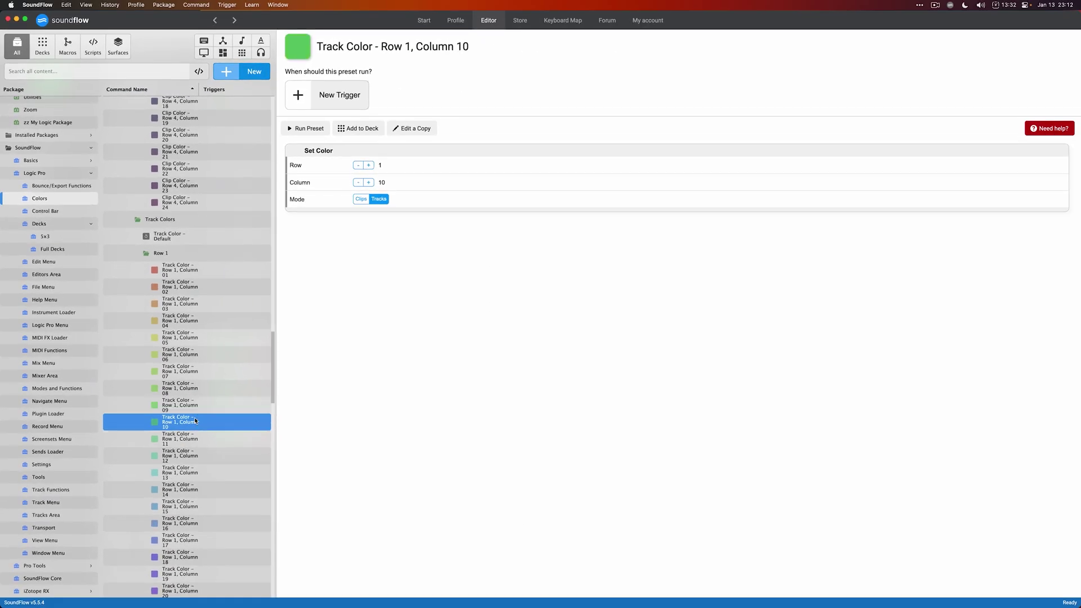
Step: Copy the Row 1, Column 10 colour preset as 'CW EGT Color' and go to zz My Logic Package
click(419, 130)
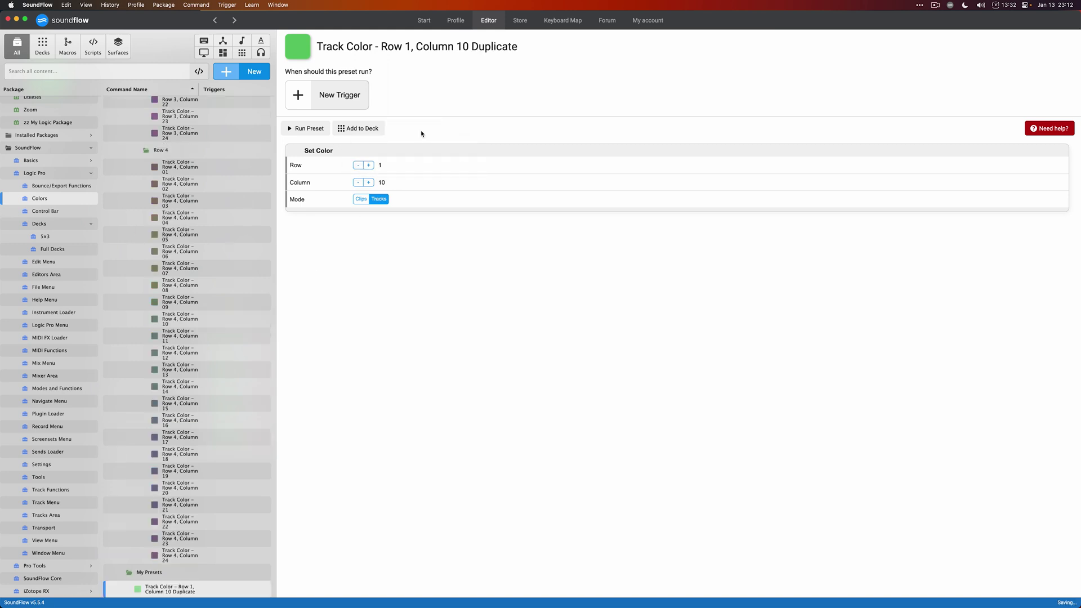
double_click(198, 592)
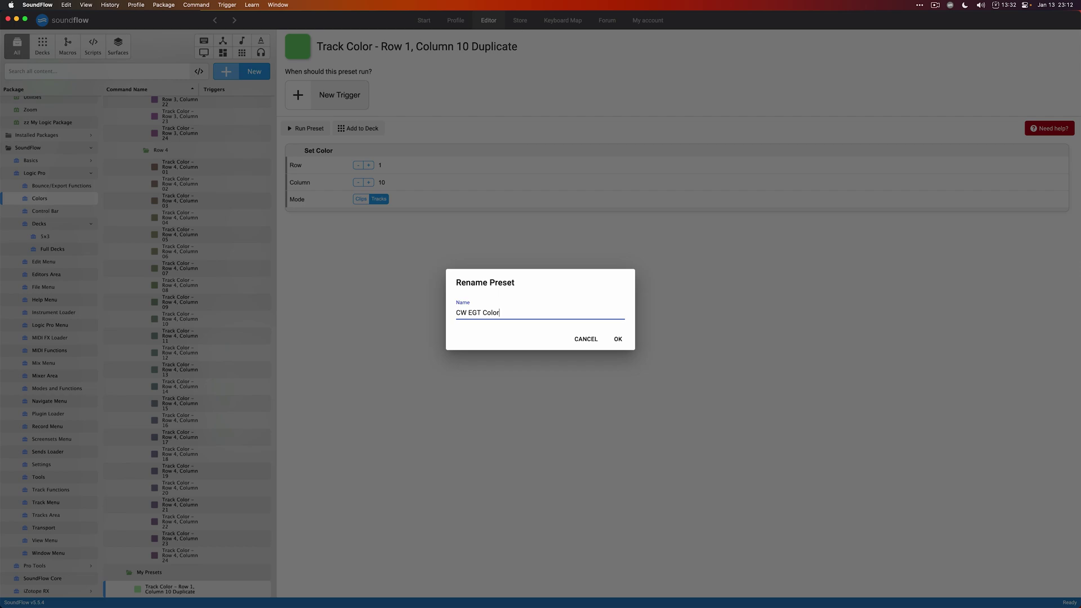
key(Return)
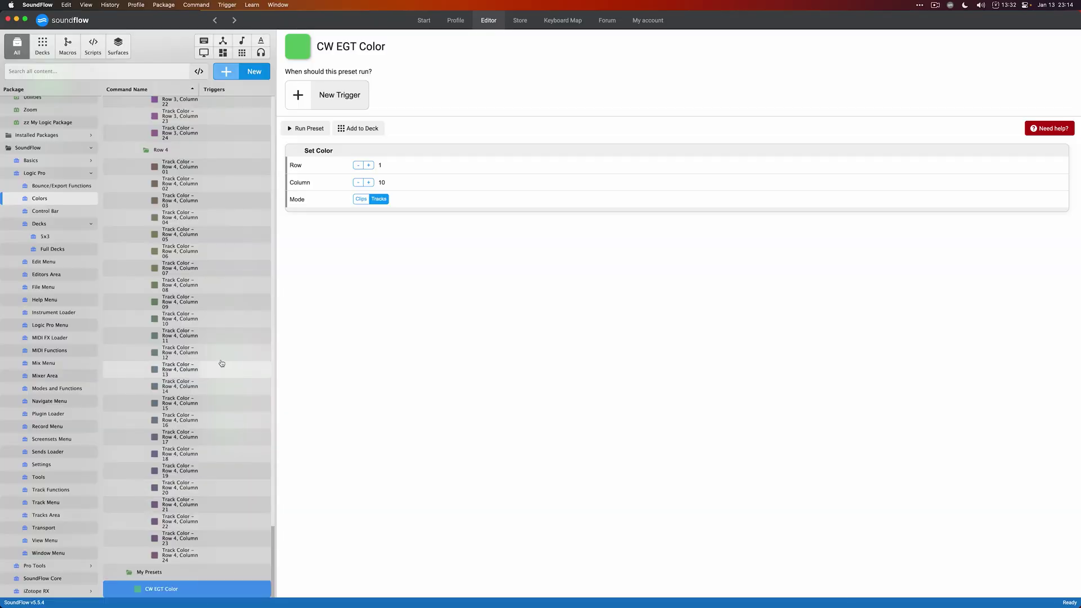
click(64, 124)
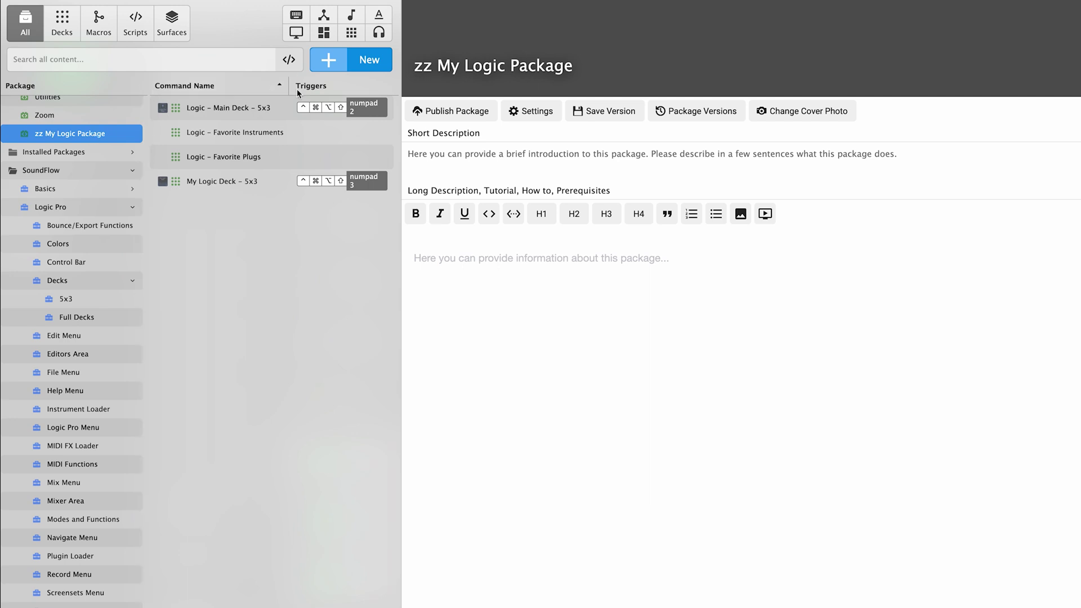
Step: Add a new macro named 'EGT Create Tracks'
click(370, 74)
click(355, 93)
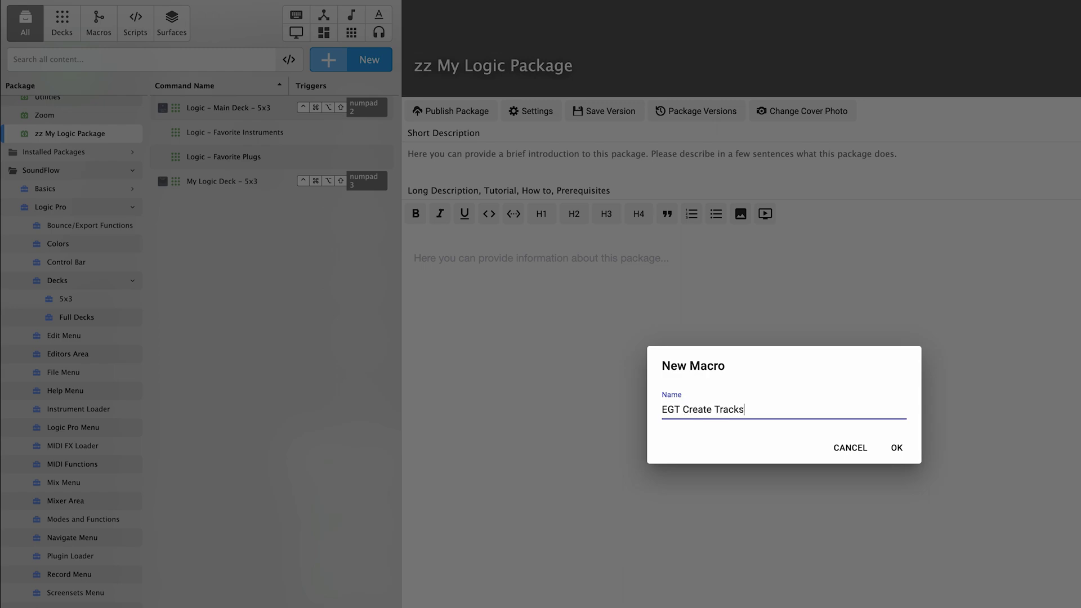
key(Return)
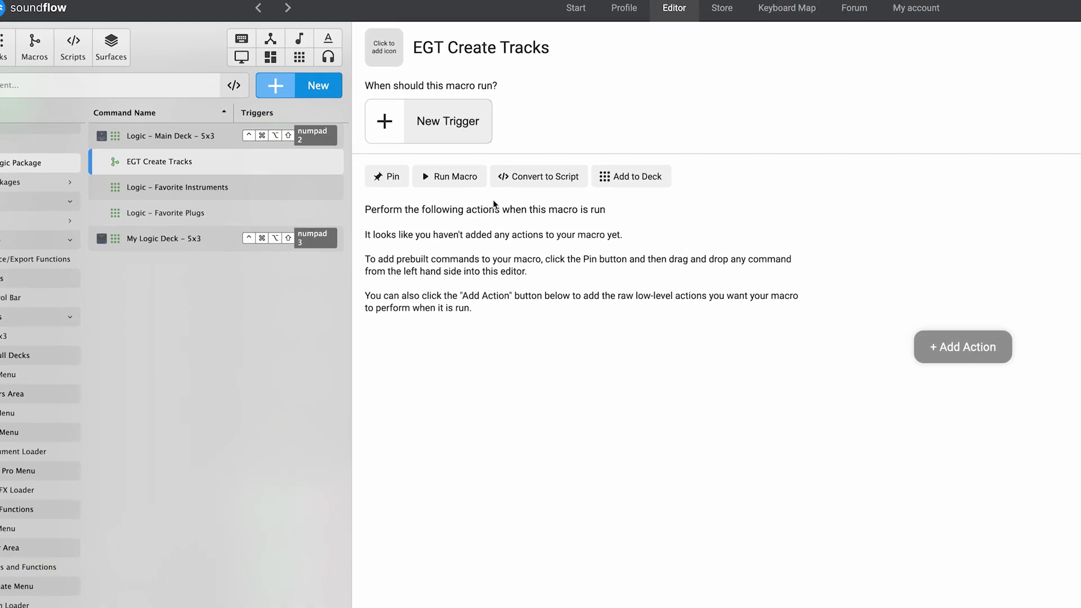
Step: Assign a Control+X keyboard shortcut trigger to the EGT Create Tracks macro
click(462, 130)
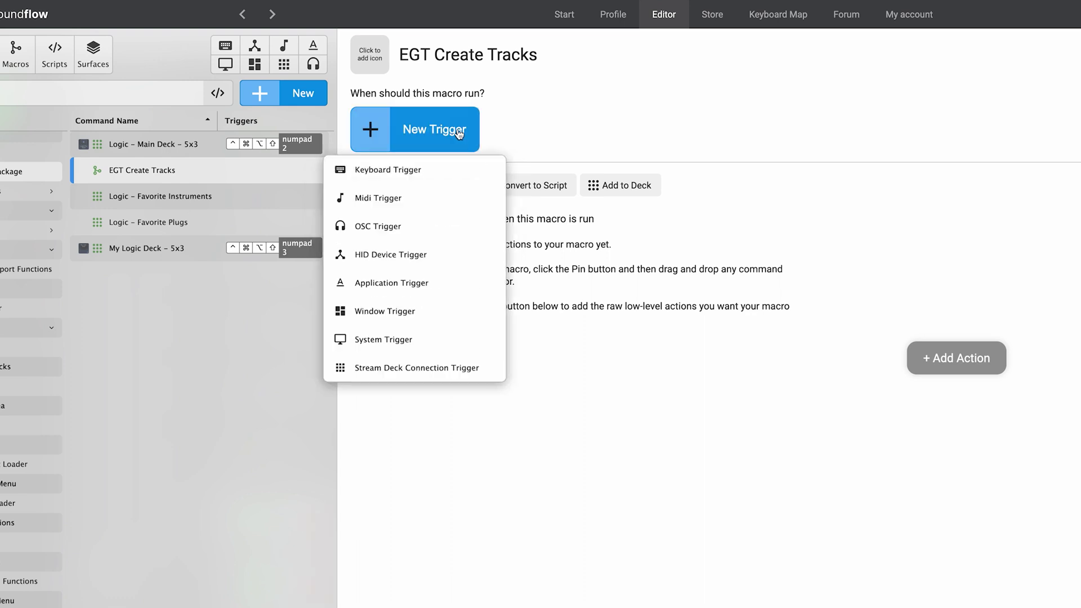
click(438, 164)
click(424, 256)
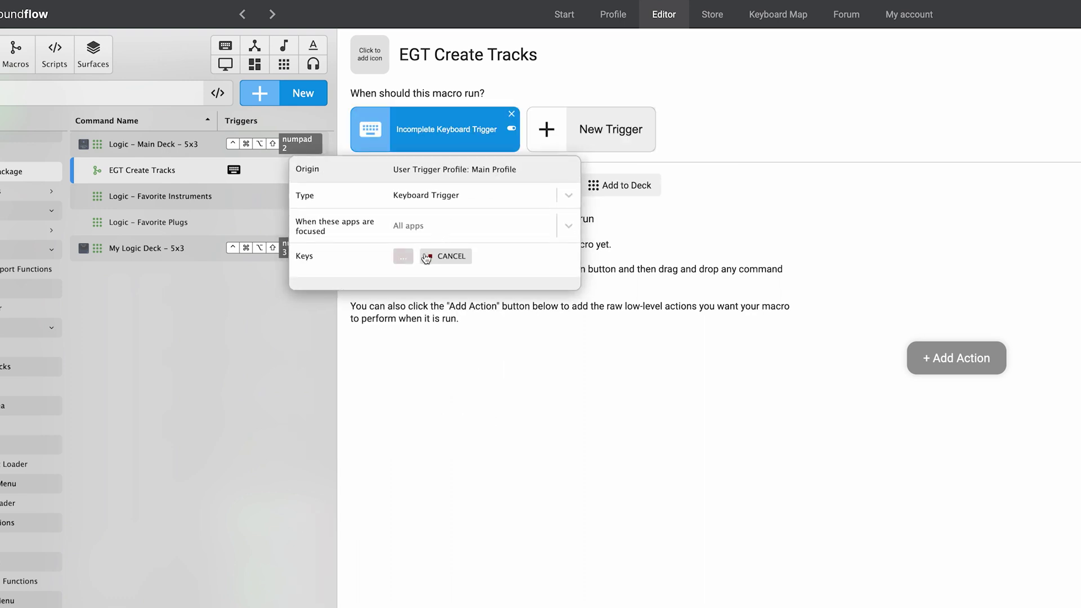
key(ctrl+x)
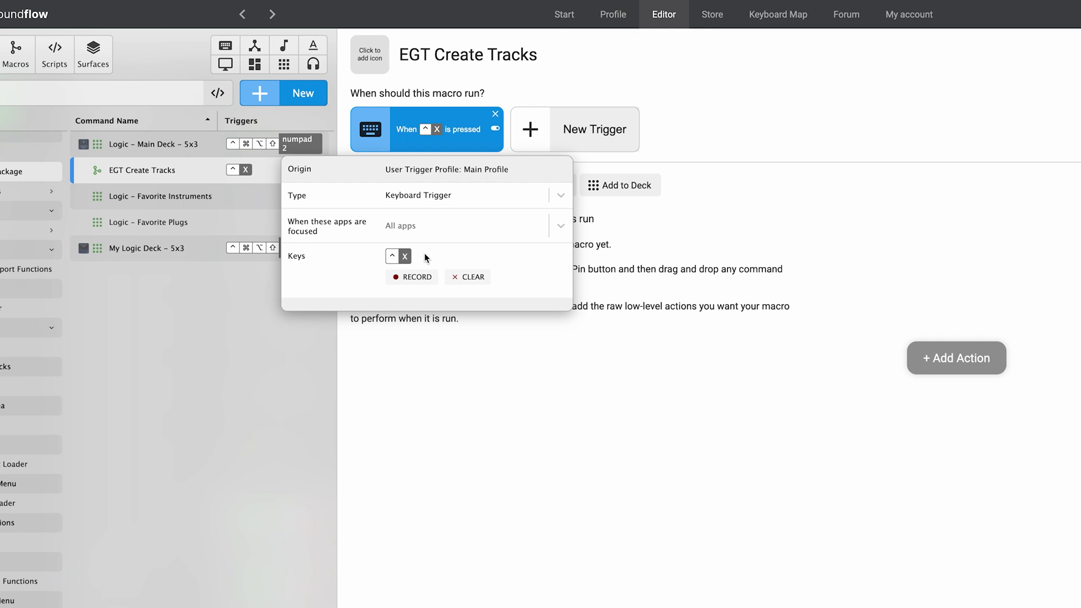
click(488, 380)
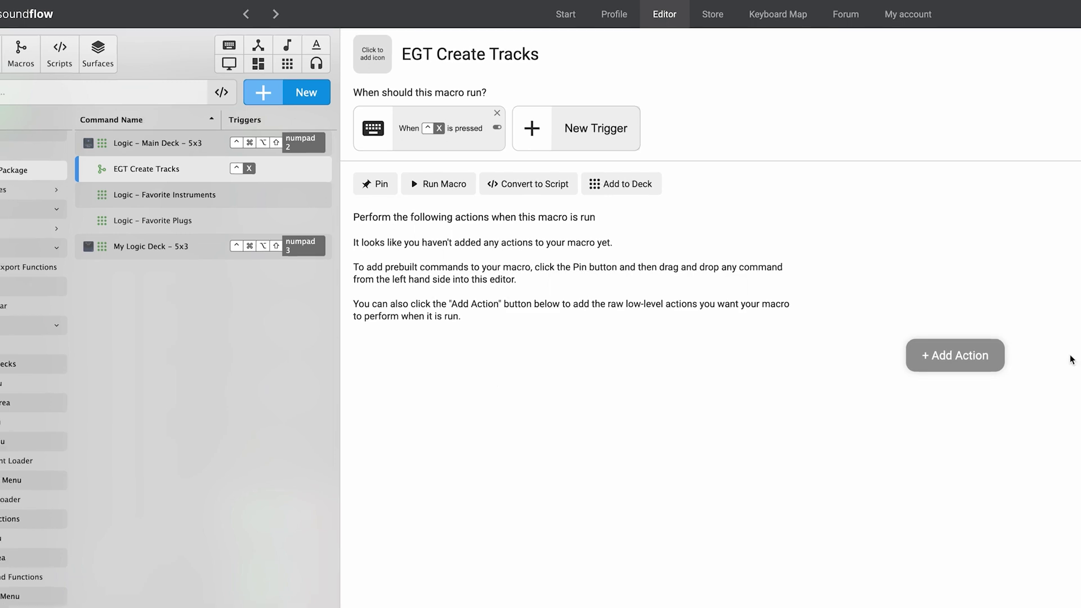
Step: Add the 'CW EGT Tracks' action to the macro
click(980, 320)
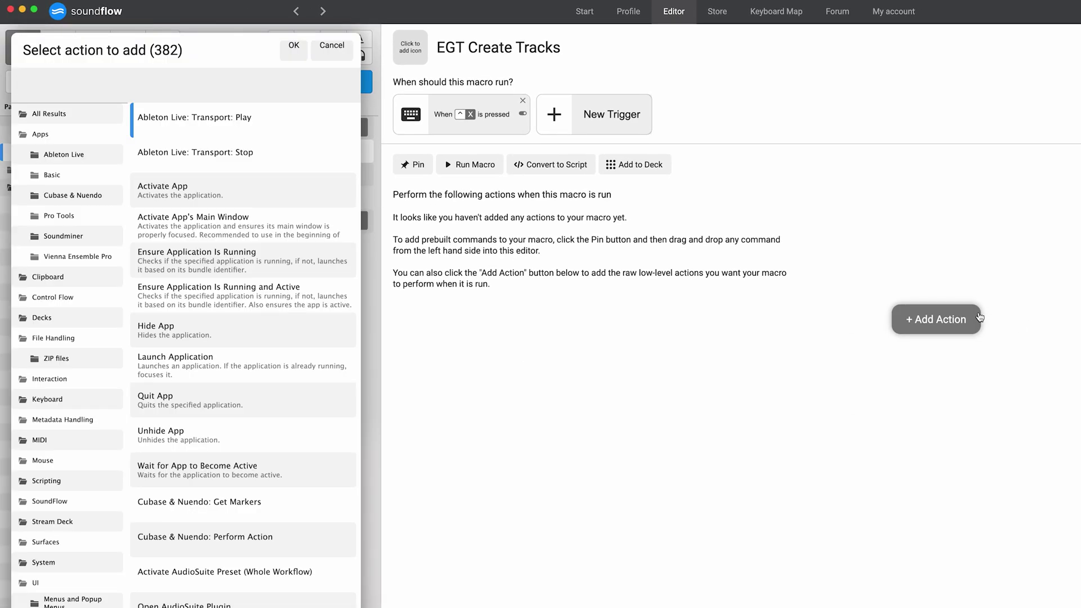
text(CW )
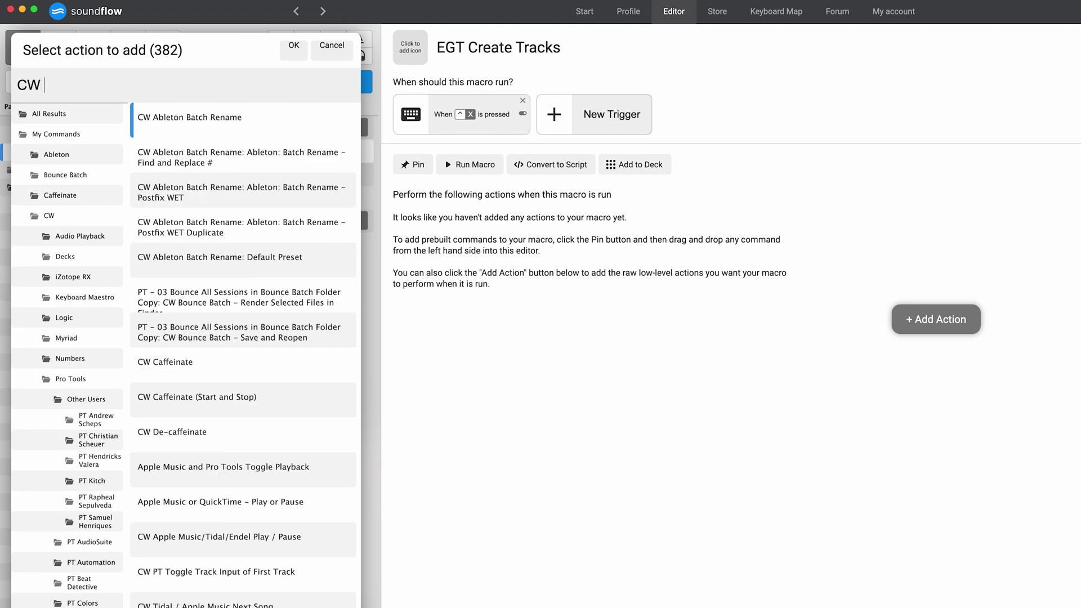
text(EGT tr)
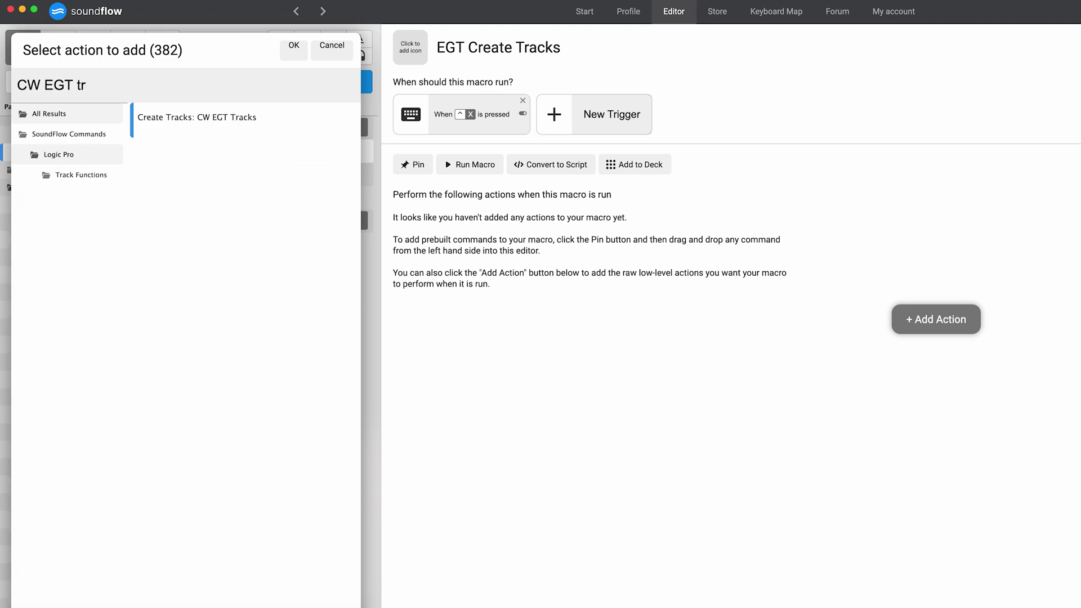
key(Return)
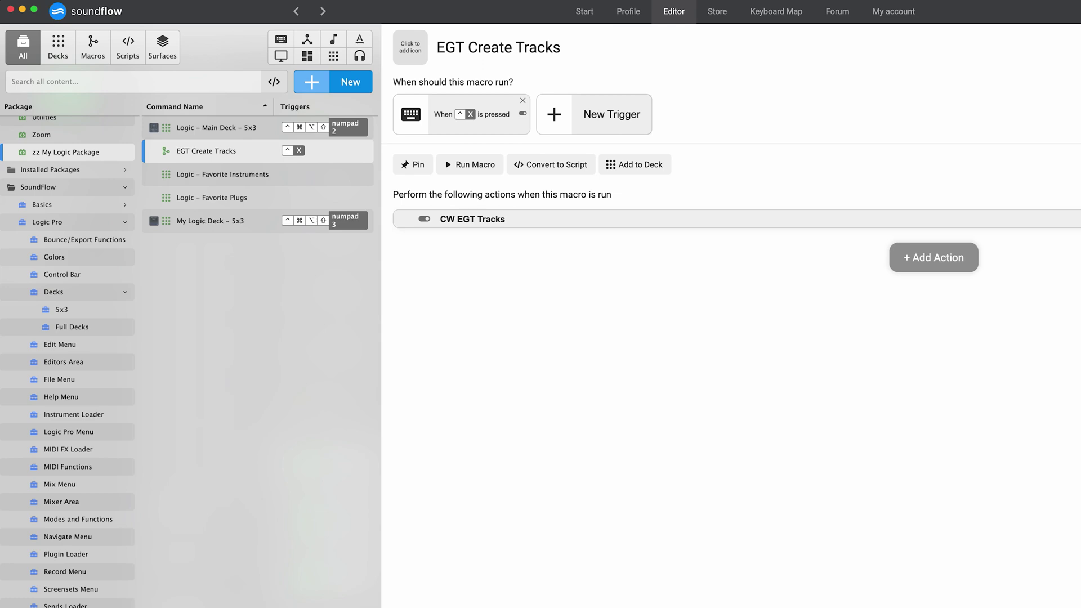
Step: Add the 'CW EGT Color' action and test the macro with Control+X
click(966, 259)
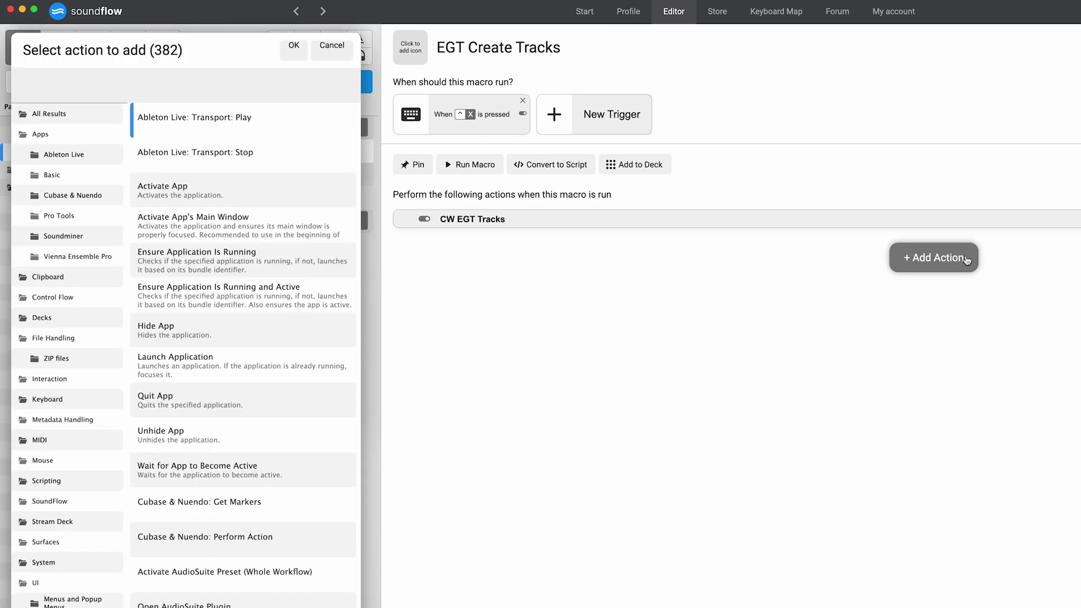
text(CW EGT co)
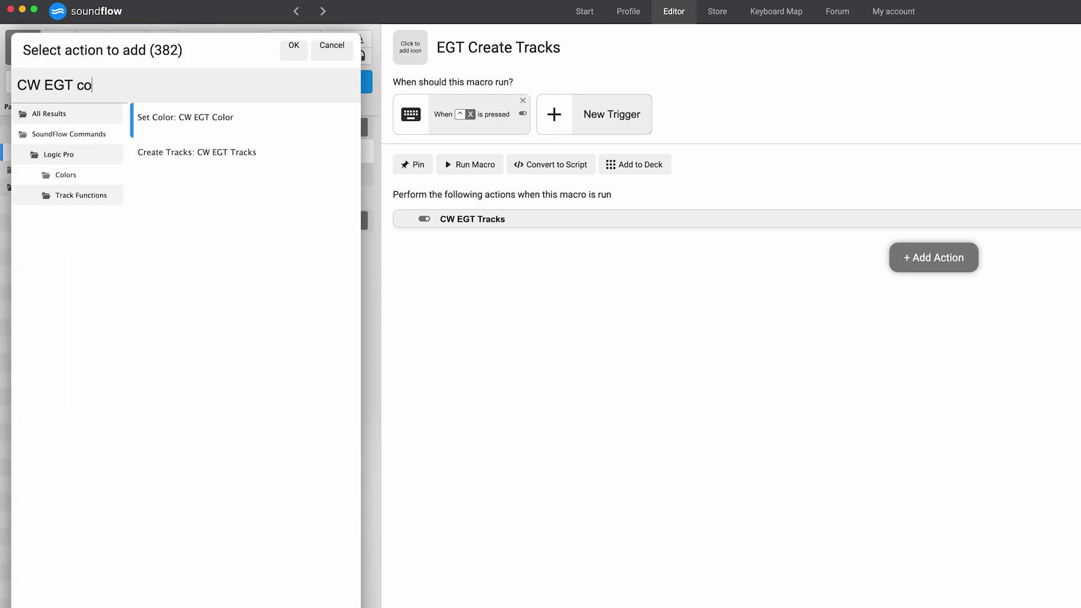
key(Return)
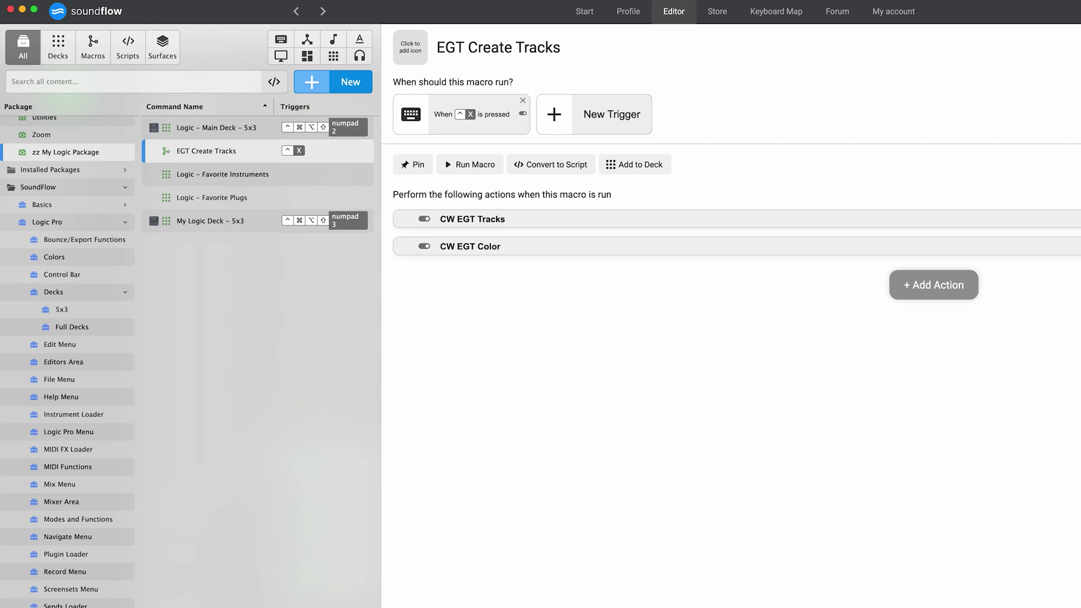
key(ctrl+x)
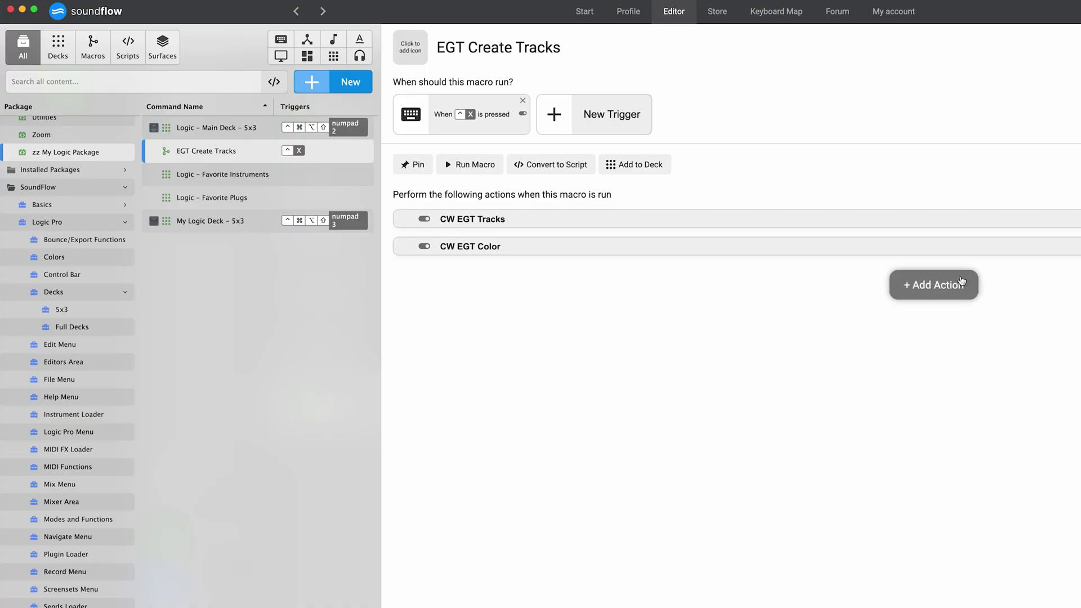
Step: Add the 'Track Menu: Create Track Stack...' action after CW EGT Color
click(962, 282)
text(create)
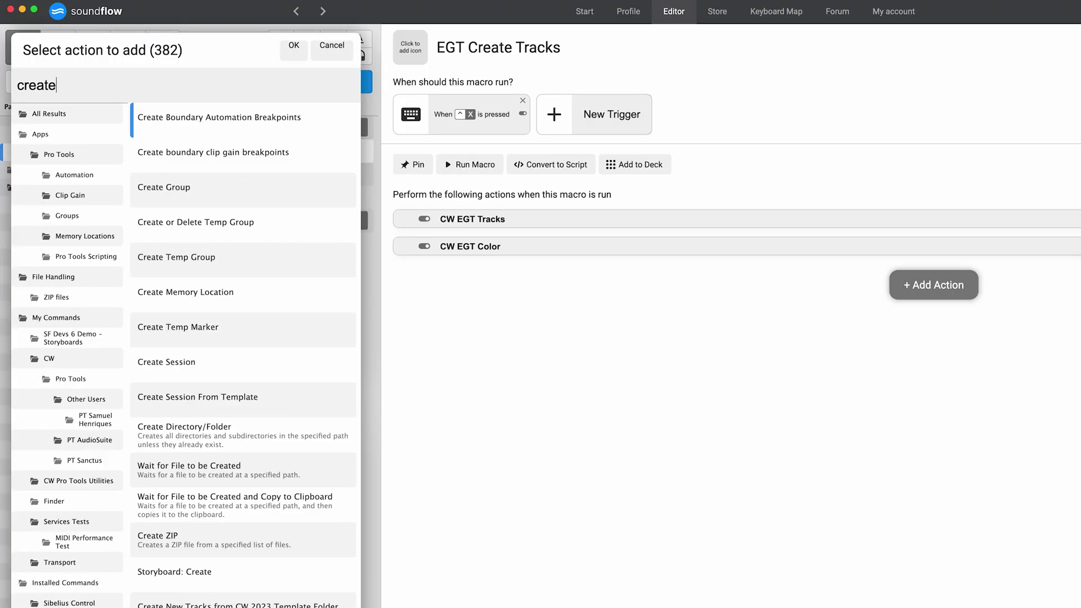
text( track stack)
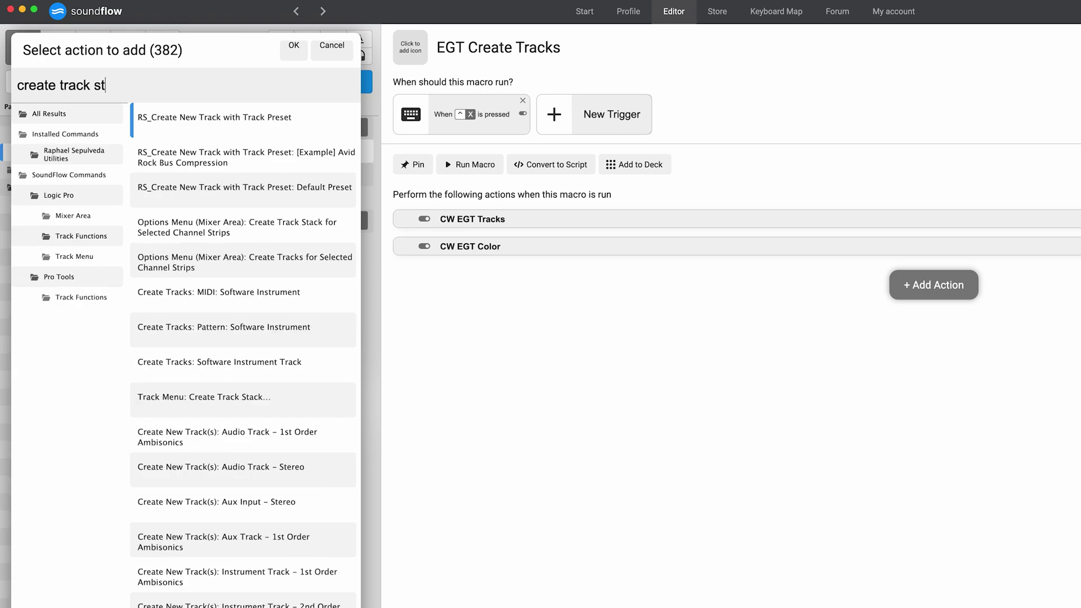
click(203, 152)
key(Return)
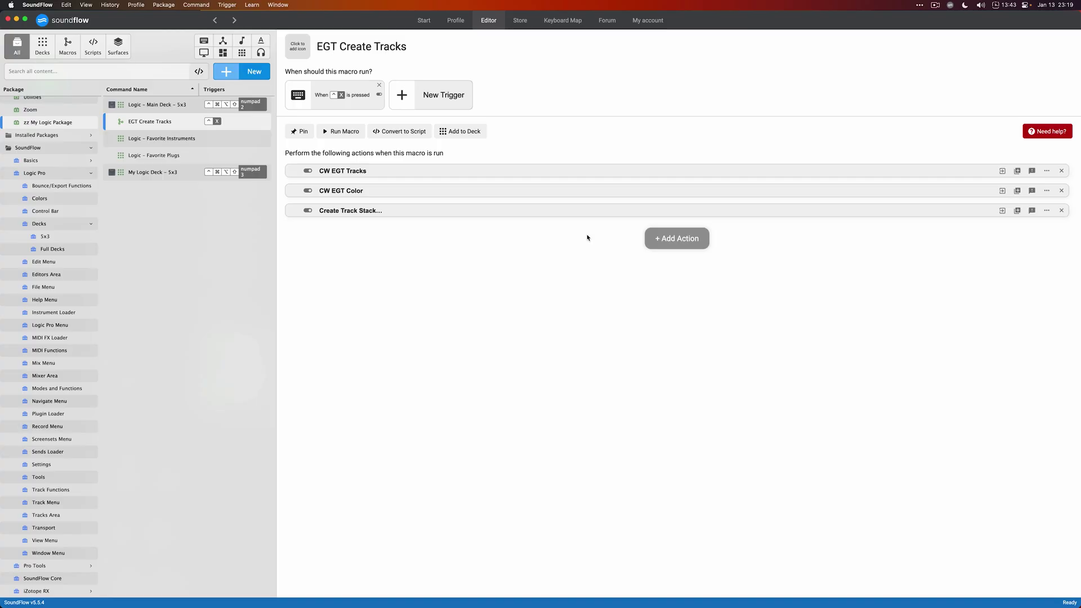
Step: Add a Click UI Element action as the macro's fourth step
click(687, 248)
text(click ui)
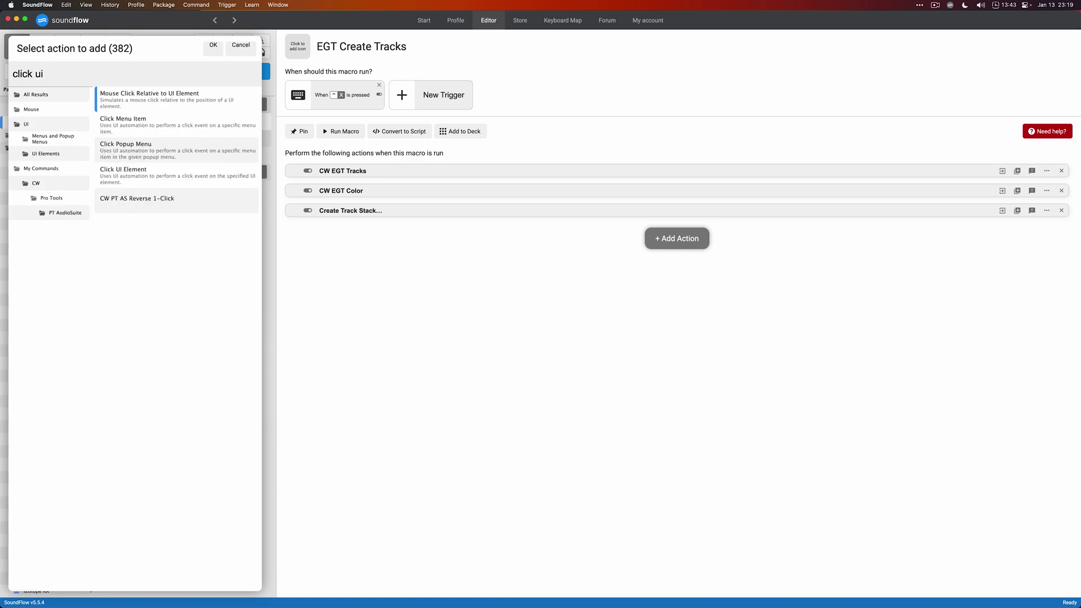
text( elem)
key(Down)
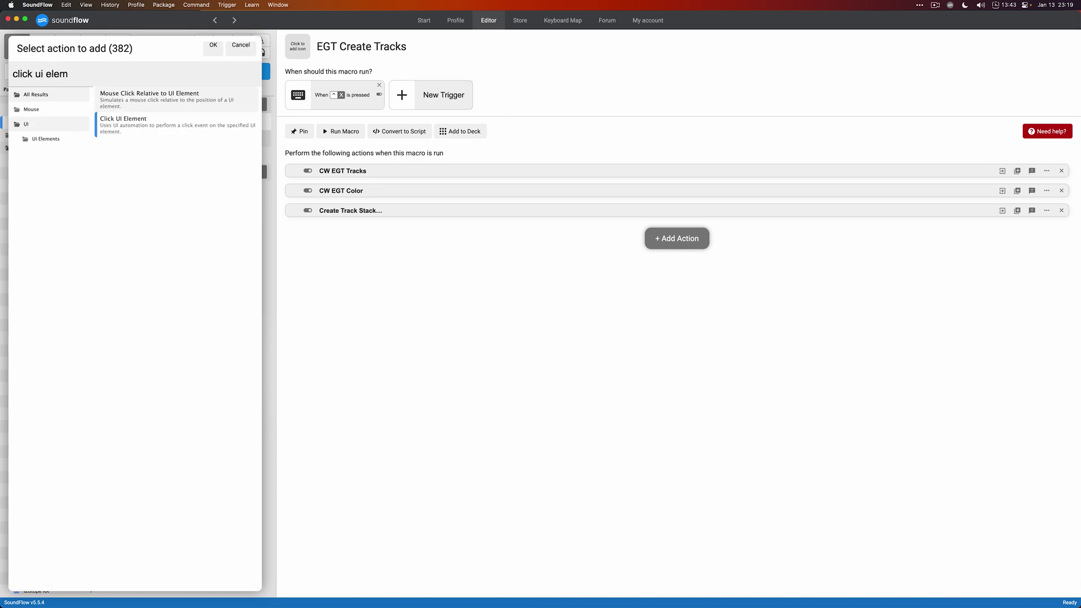
key(Return)
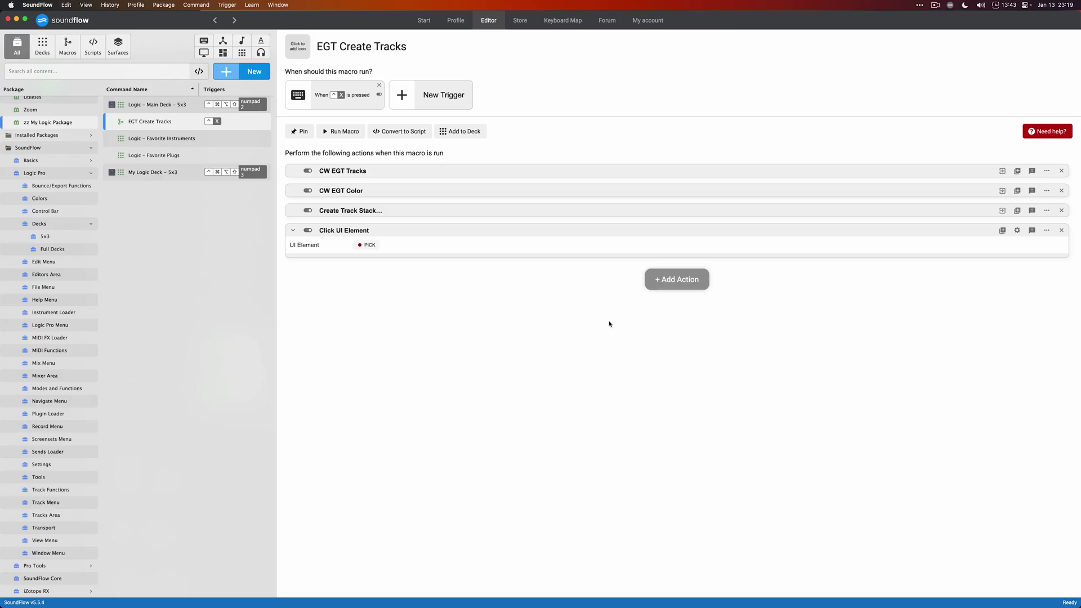
Step: Target the track stack dialog's Create button in Logic, then remove the leftover Audio 6 and Audio 7 tracks
click(369, 245)
key(super+Tab)
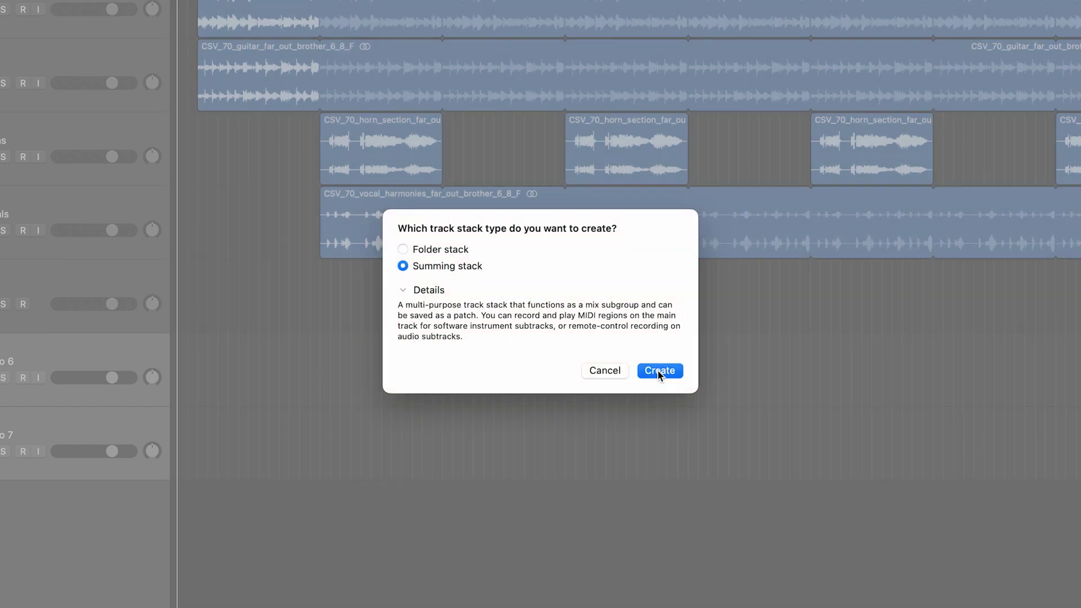
key(super+Tab)
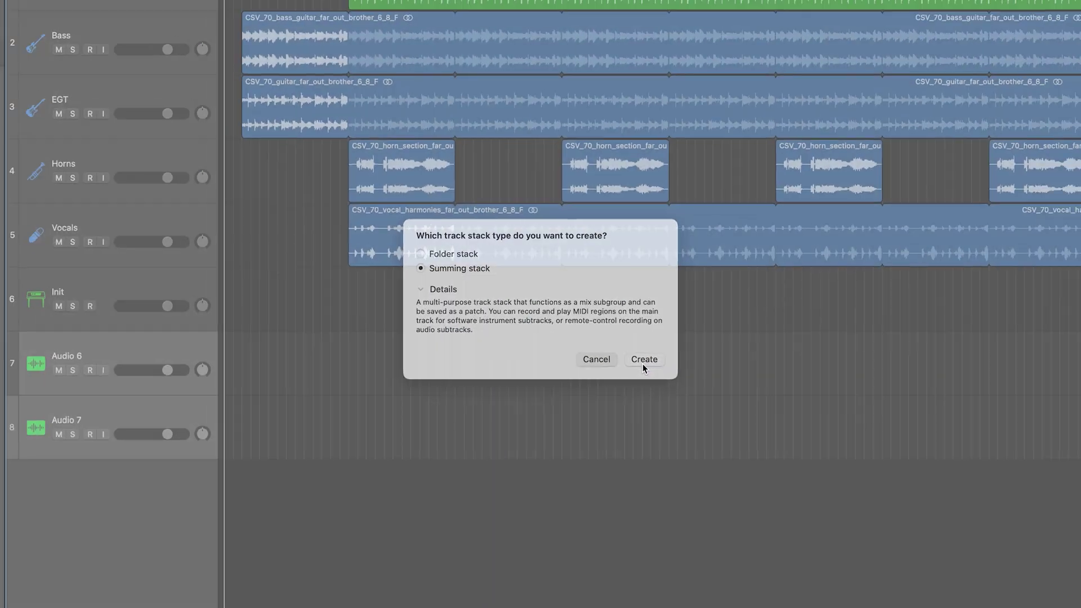
click(660, 372)
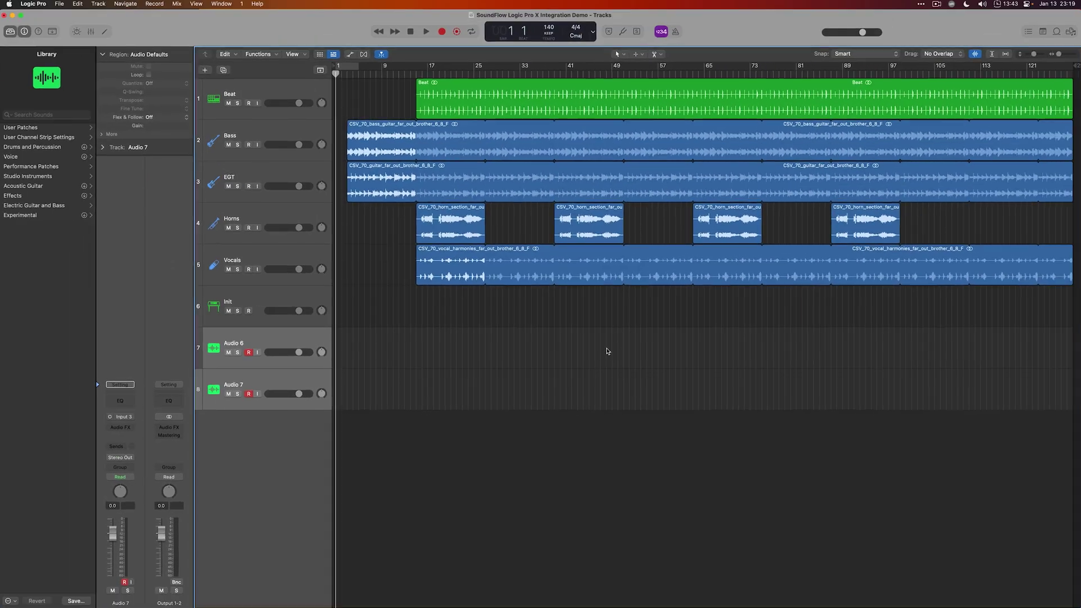
key(super+BackSpace)
Step: Run the EGT Create Tracks macro from SoundFlow with Ctrl+X
key(super+Tab)
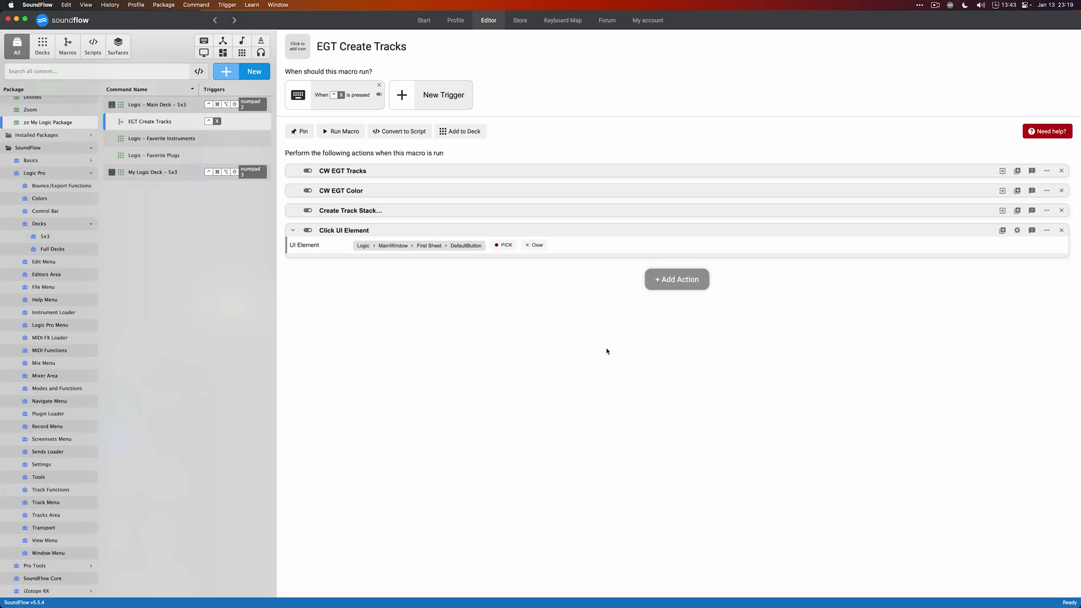
key(ctrl+x)
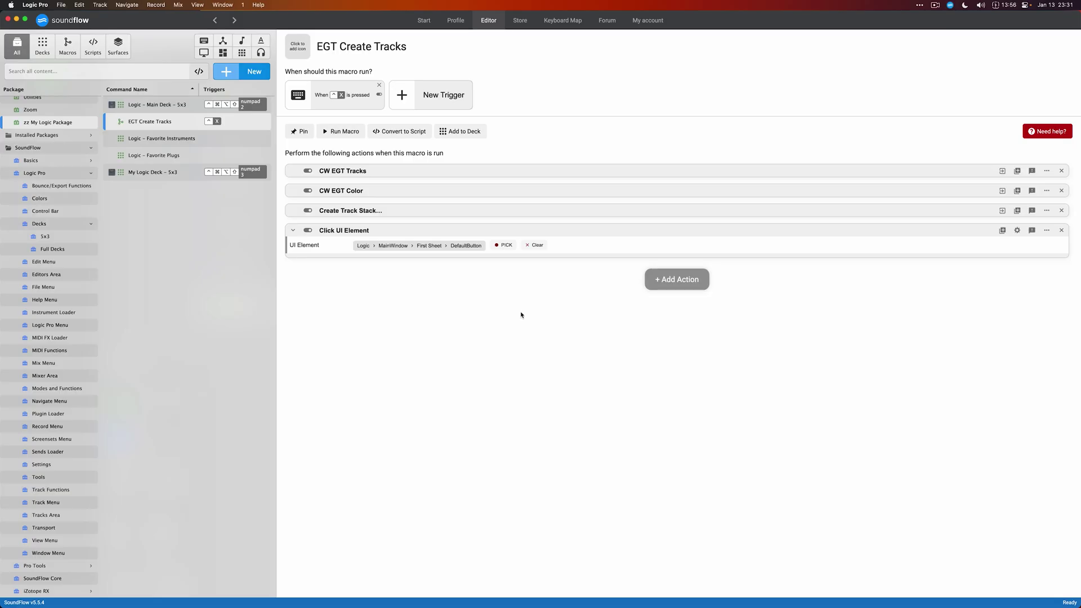